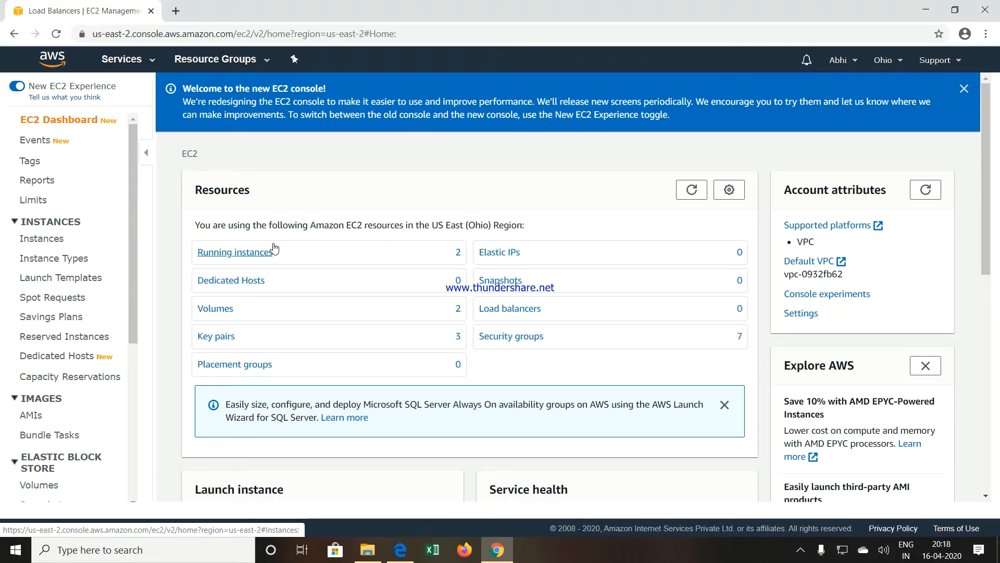
Step: From the running EC2 instances, copy the first instance's public IPv4 address and open 18.223.151.73 in a new browser tab
left_click(227, 251)
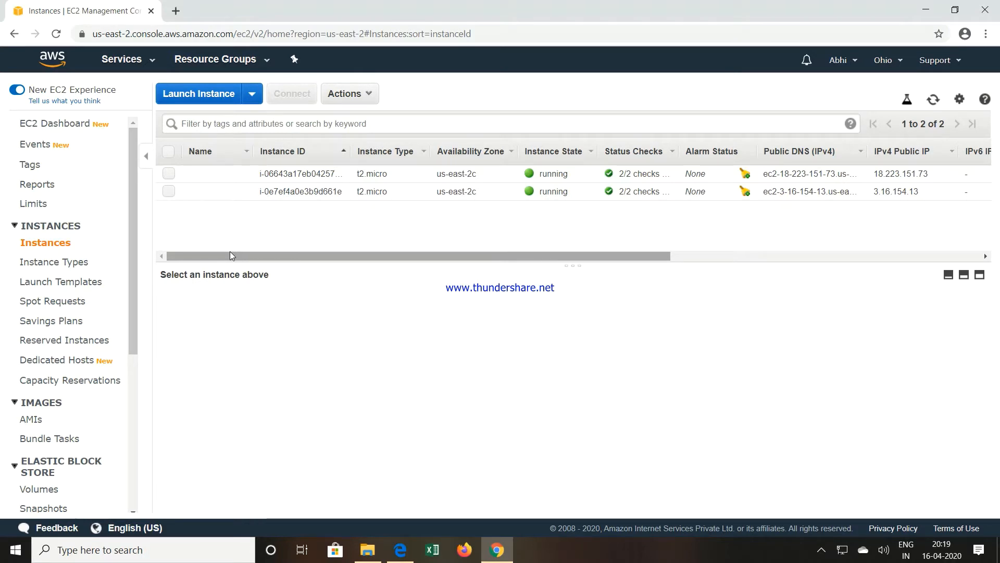
left_click(303, 177)
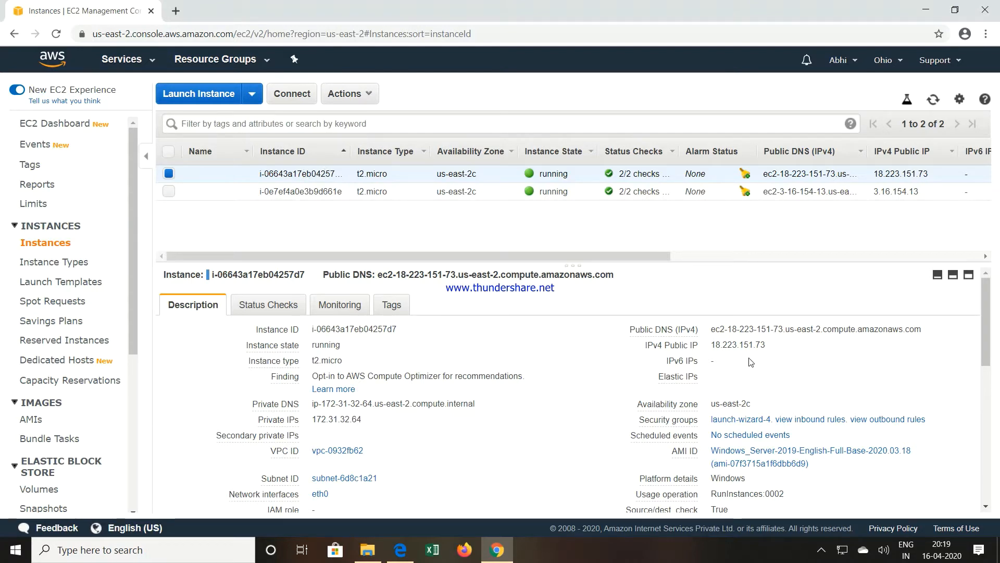
mouse_move(760, 347)
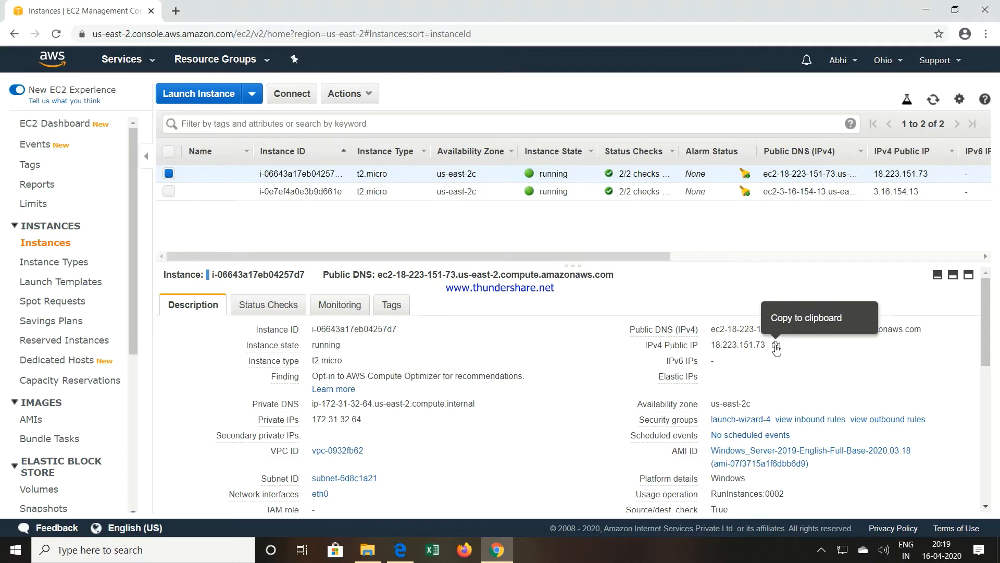
left_click(775, 346)
left_click(175, 11)
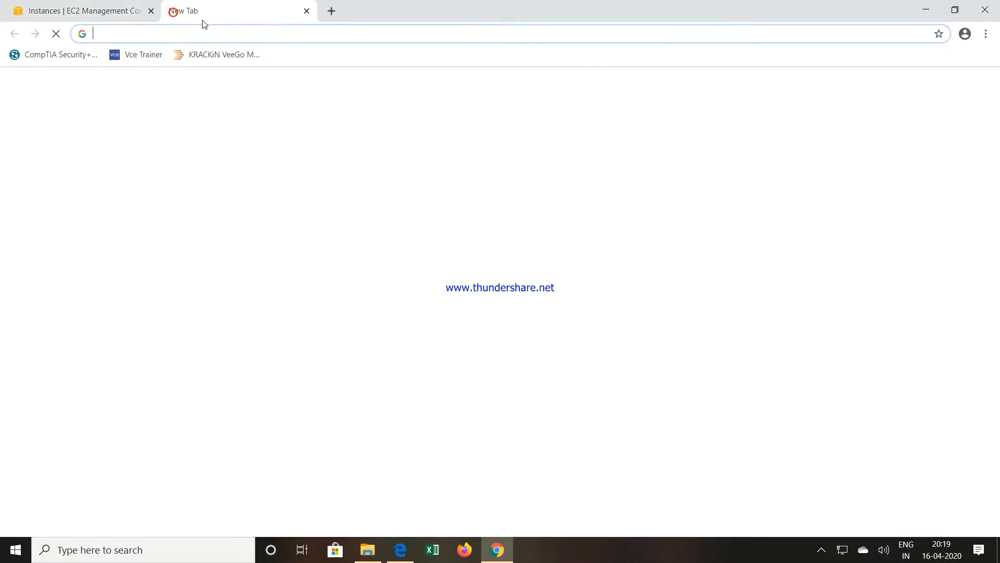
key("ctrl+v")
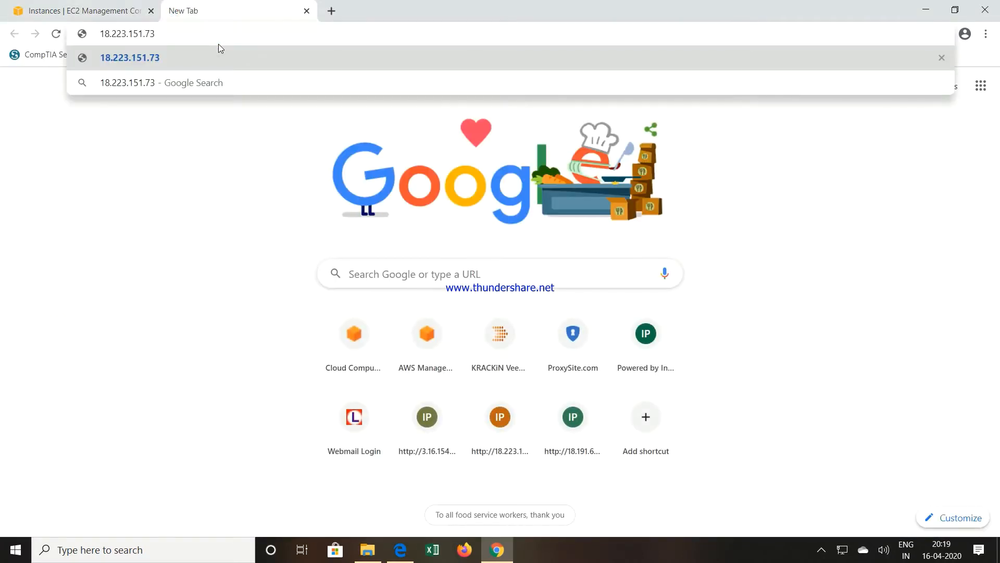
key("Return")
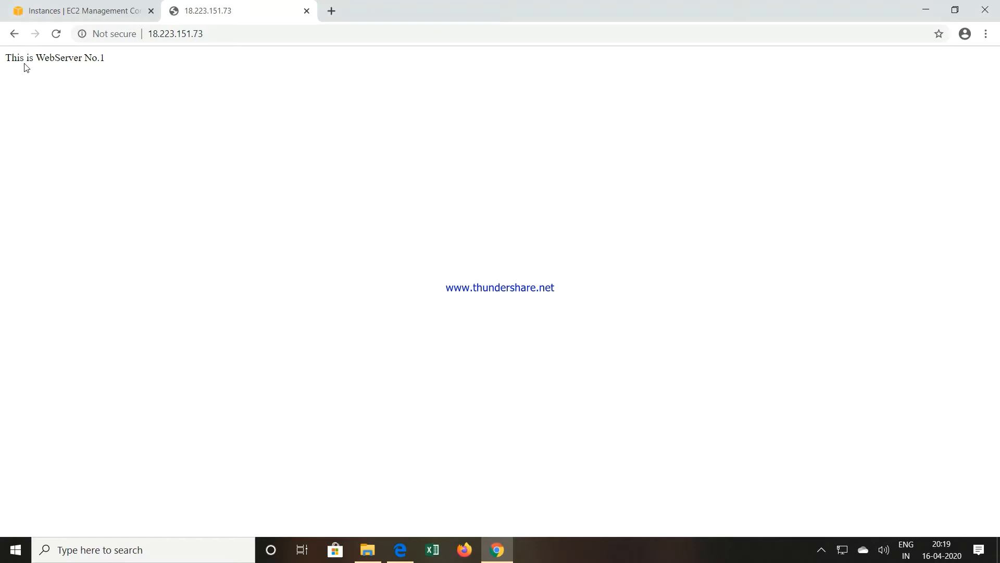
Step: Copy the second instance's public IPv4 address and load 3.16.154.13 in the web page tab in place of the first address
left_click(74, 11)
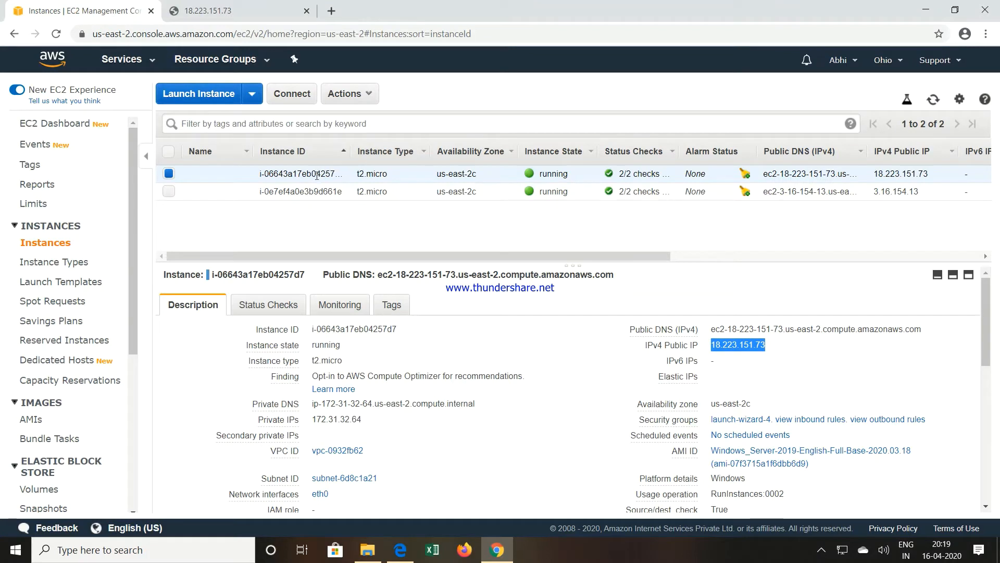
left_click(310, 191)
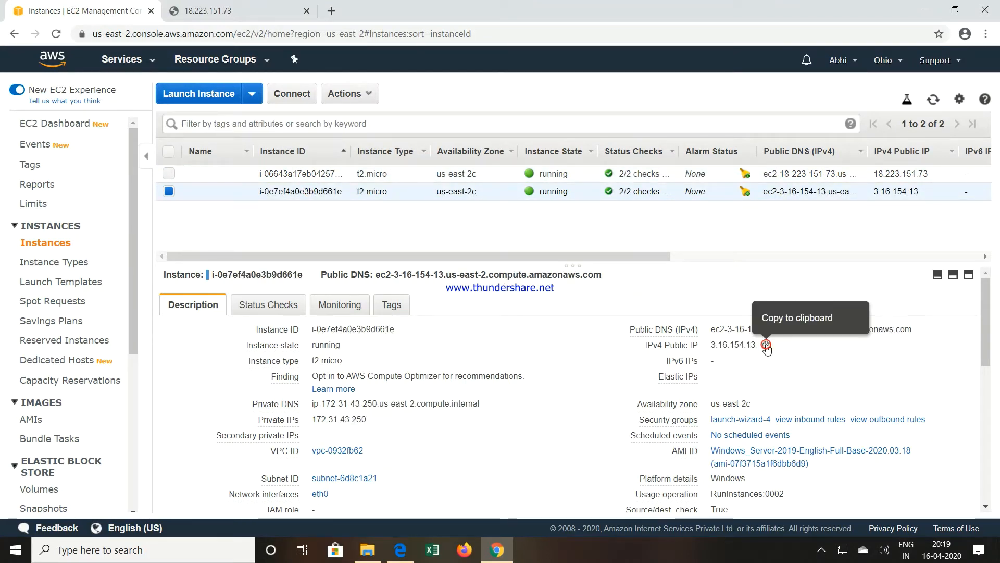
left_click(766, 345)
left_click(240, 12)
left_click(233, 33)
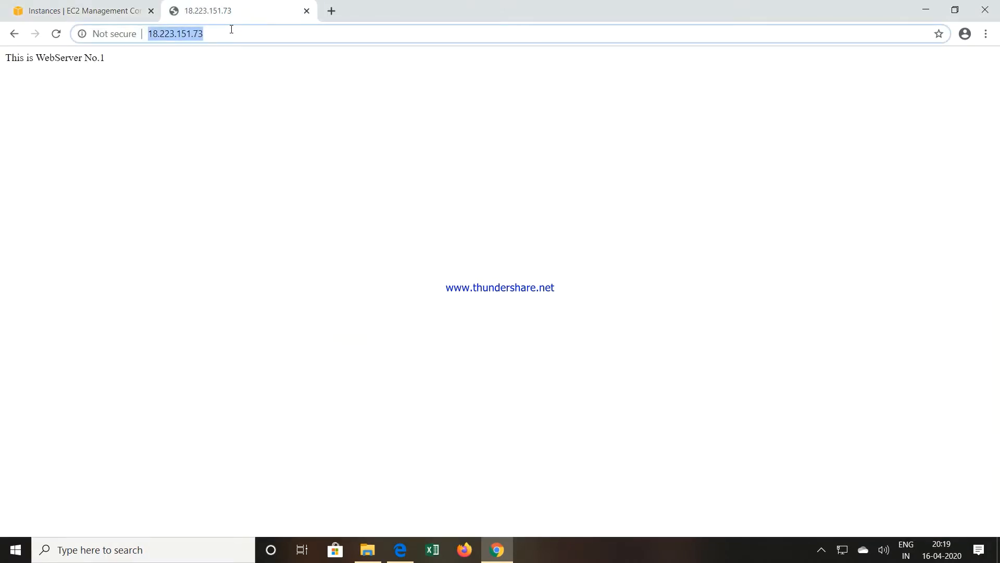
key("ctrl+v")
key("Return")
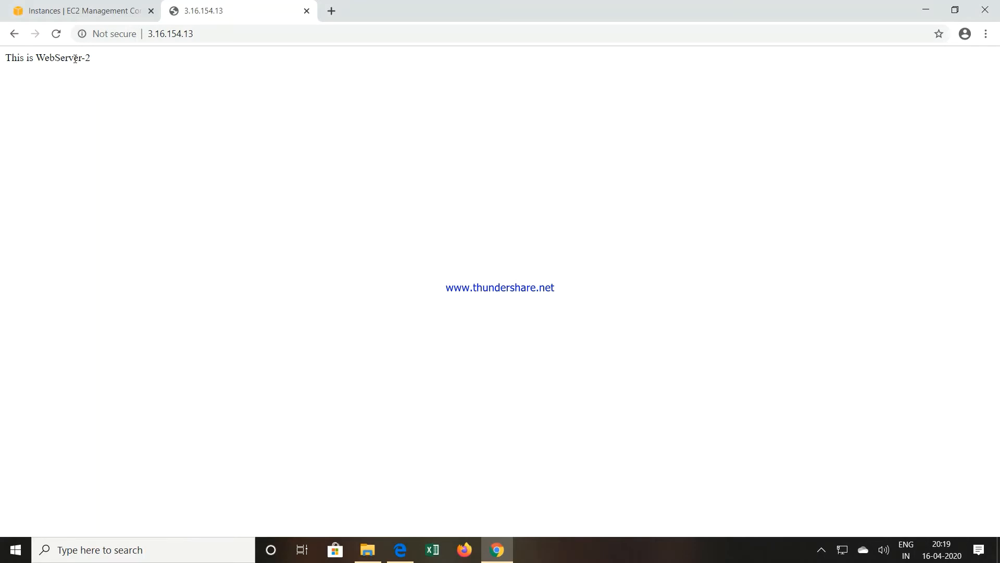
Step: Examine the description details of both EC2 instances, including their availability zones
left_click(85, 12)
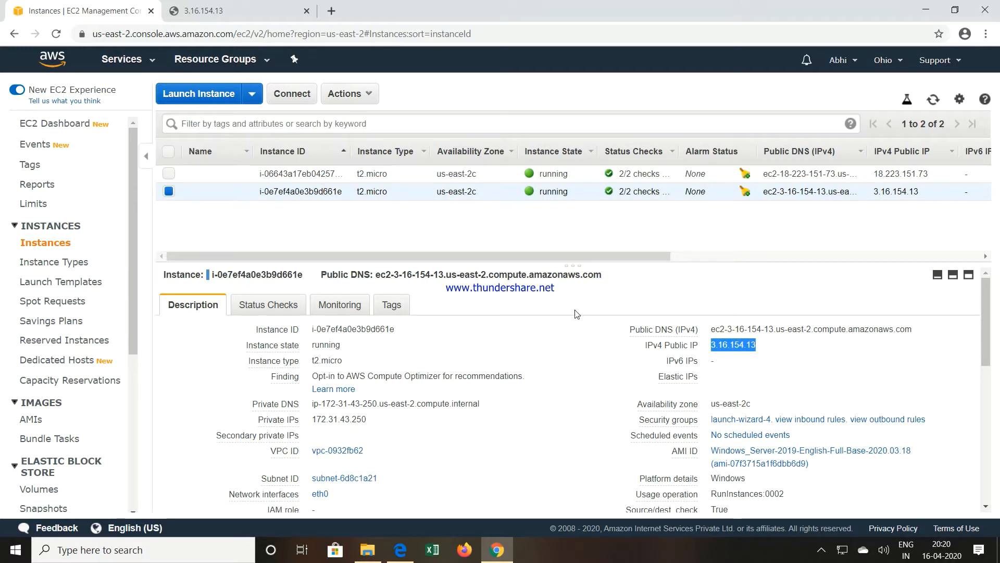
left_click(315, 176)
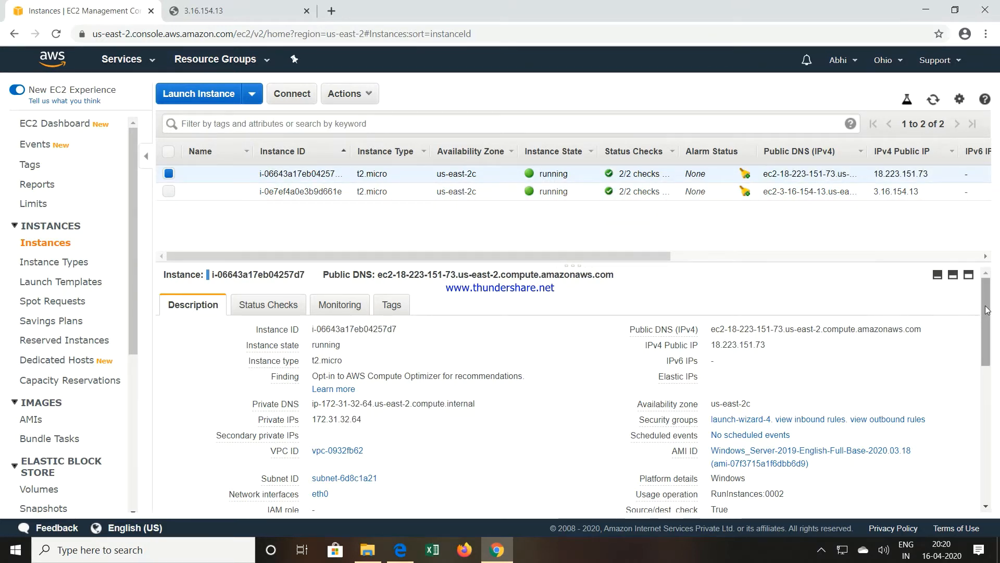
left_click_drag(986, 310, 973, 343)
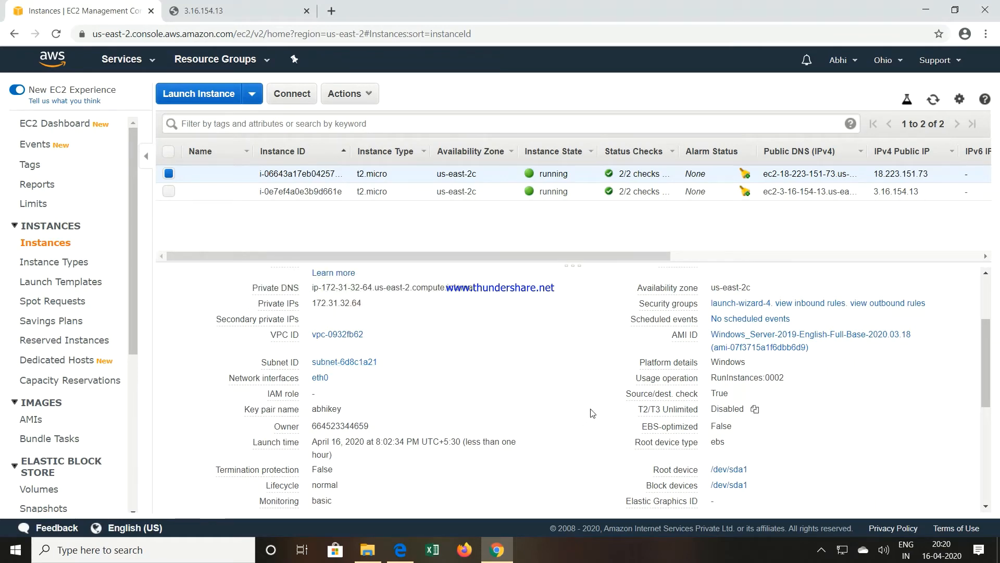
scroll(592, 413, "up", 3)
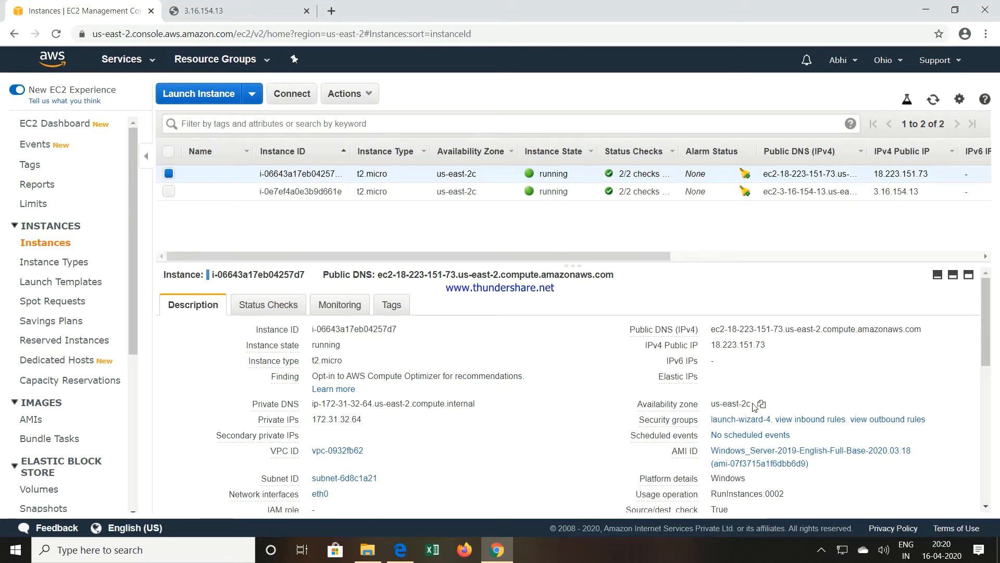
left_click(288, 192)
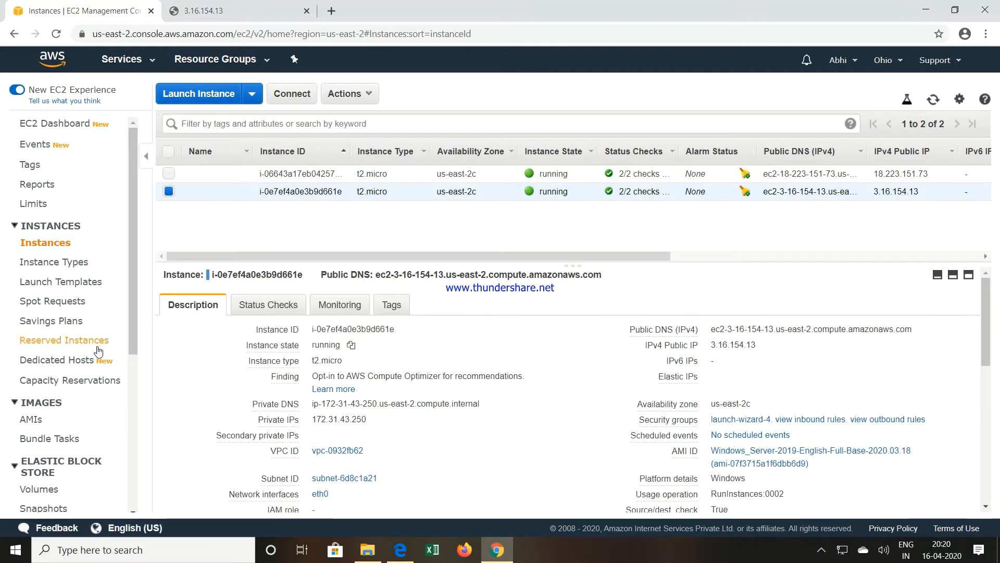
Step: Start creating an Application Load Balancer in EC2 and name it Webserver
scroll(99, 357, "down", 2)
scroll(100, 354, "down", 3)
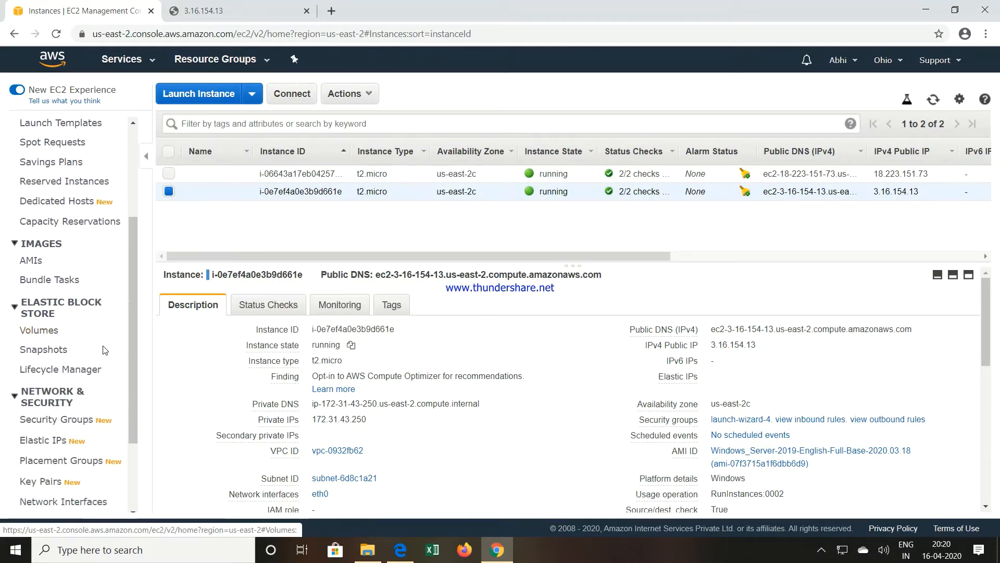
scroll(47, 334, "down", 1)
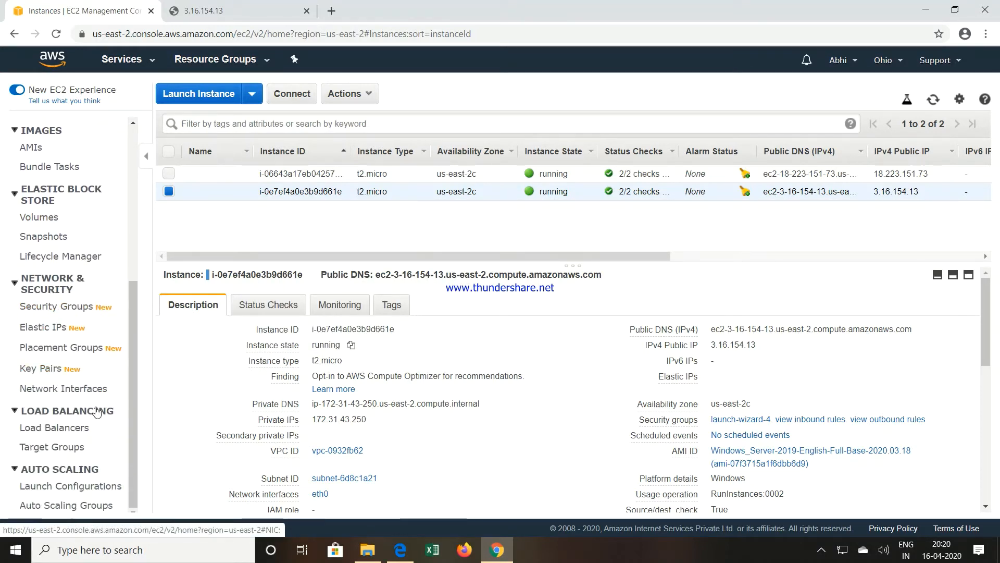
left_click(51, 431)
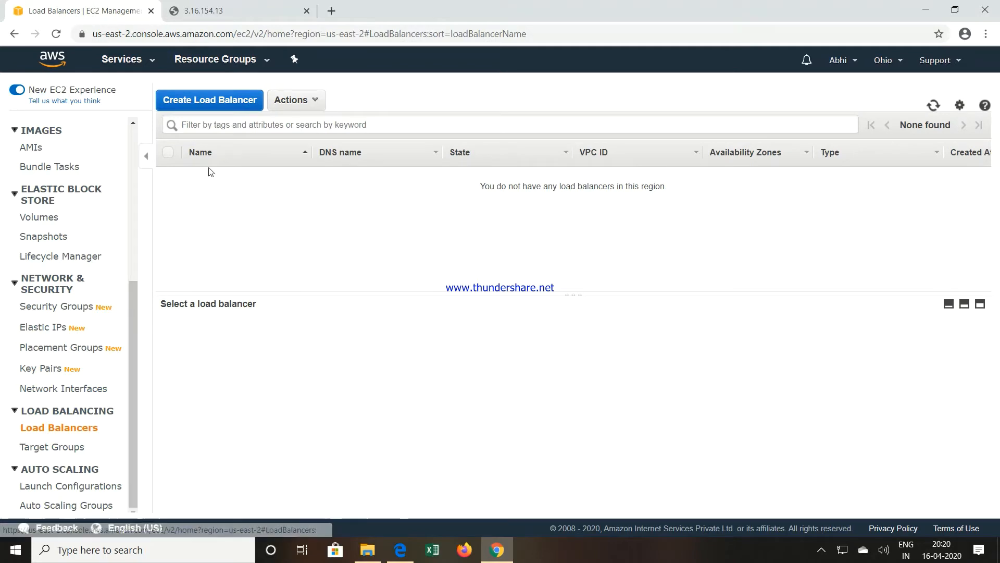
left_click(240, 100)
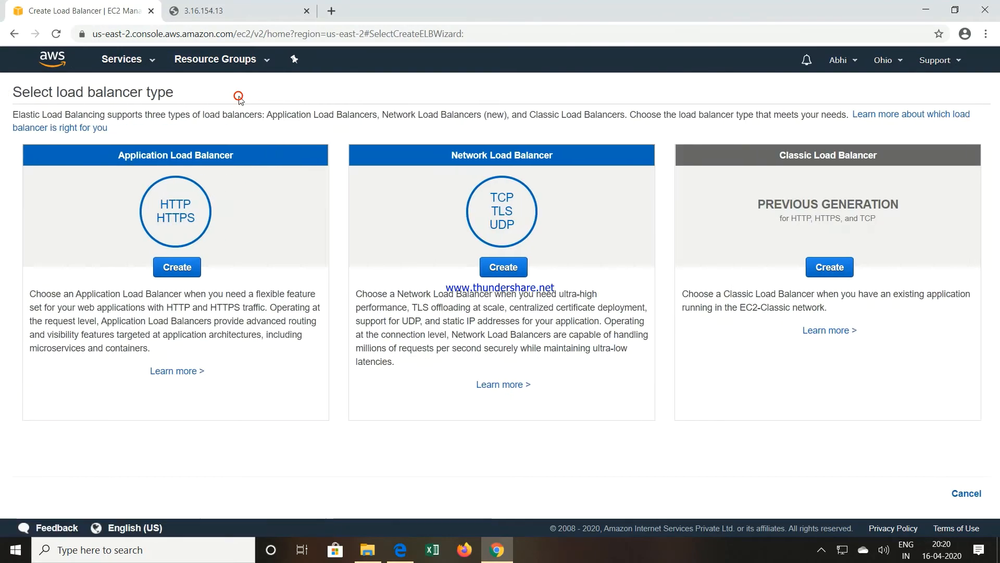
left_click(187, 269)
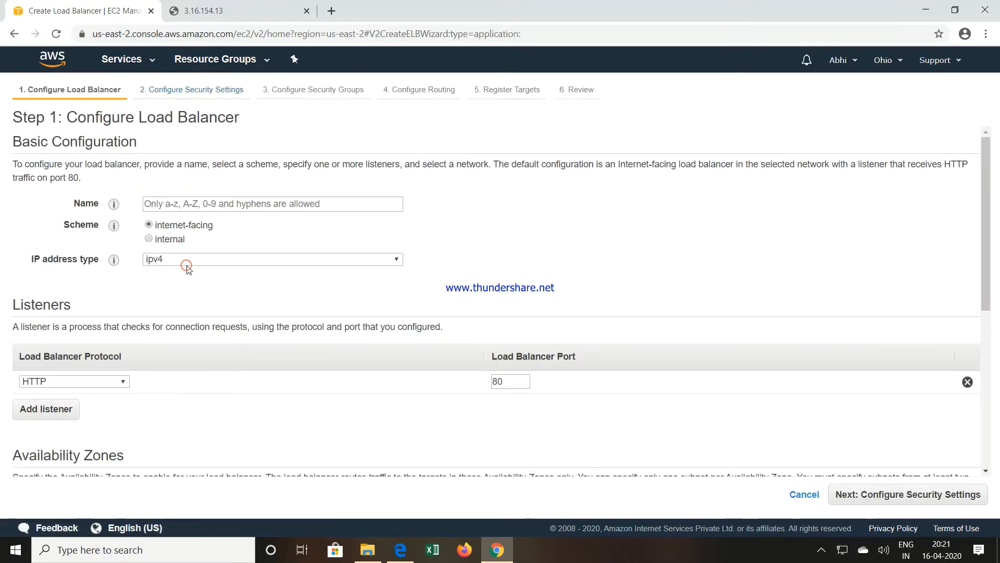
left_click(209, 205)
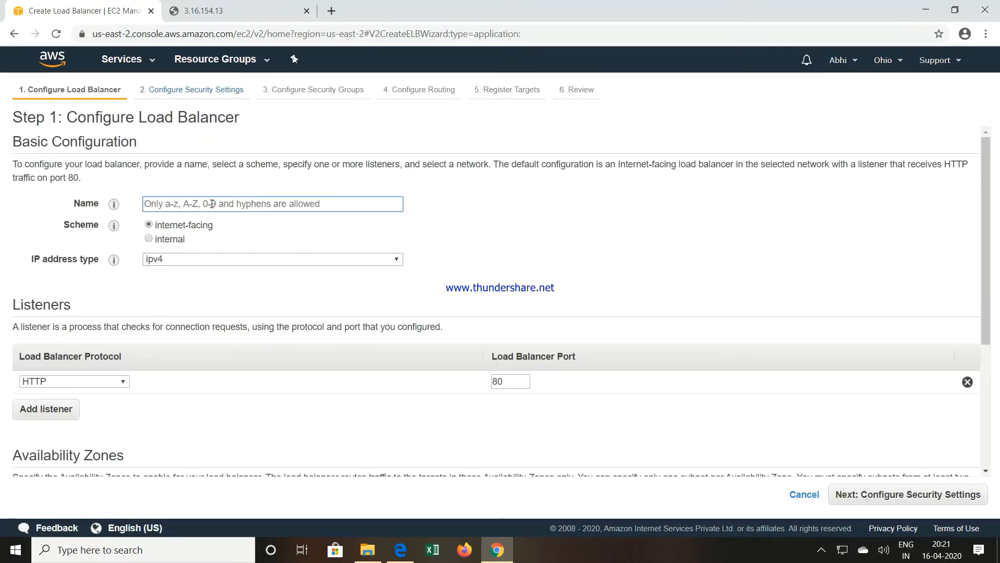
type("Webserver")
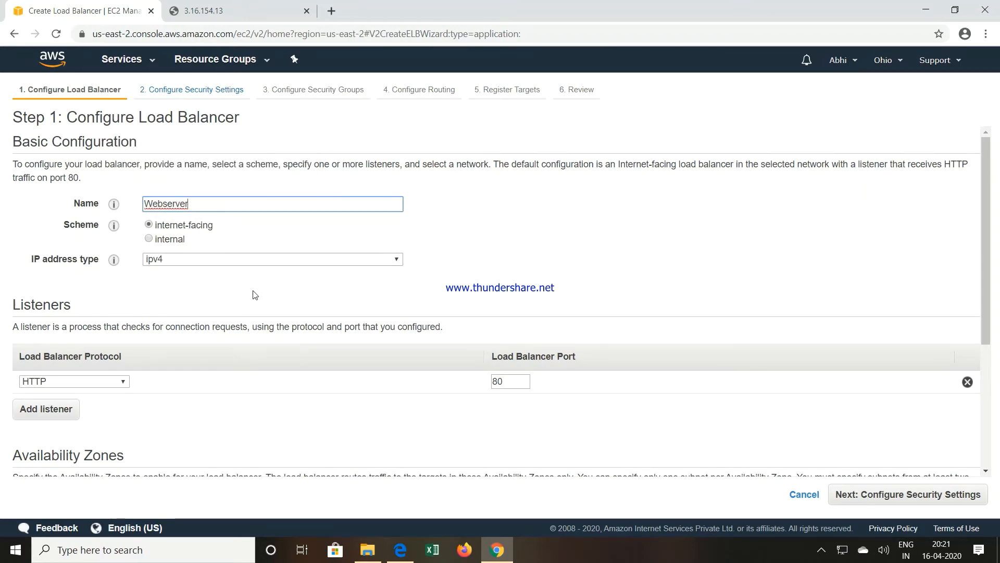
Step: Enable the us-east-2c and us-east-2b availability zones for the load balancer and proceed to the security group configuration
scroll(252, 293, "down", 3)
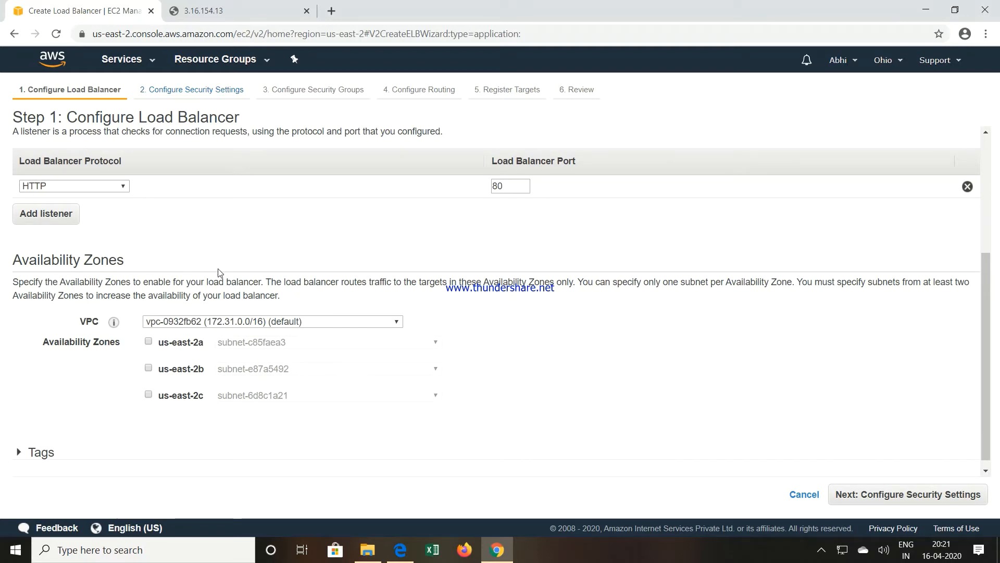
scroll(218, 272, "down", 1)
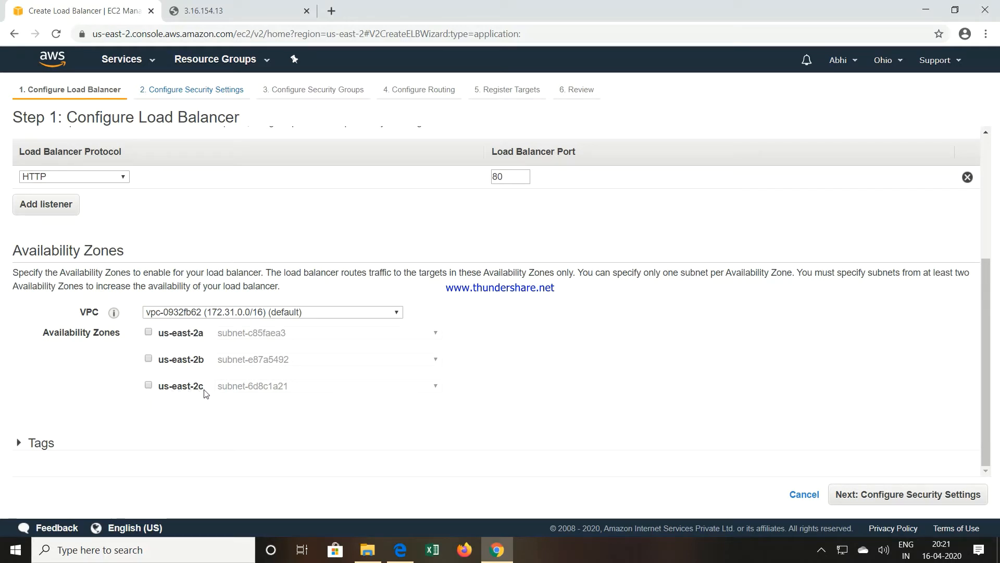
left_click(149, 385)
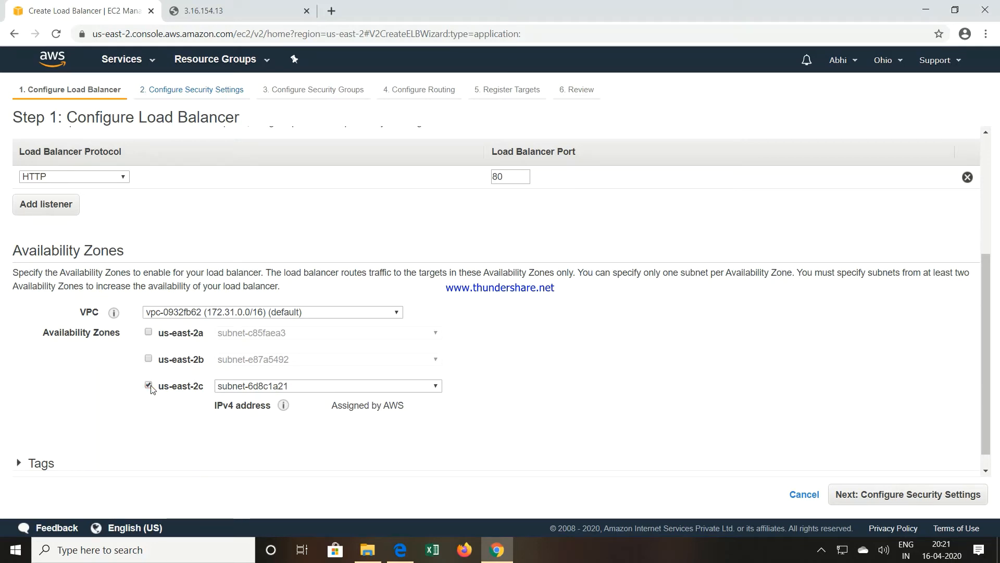
left_click(149, 359)
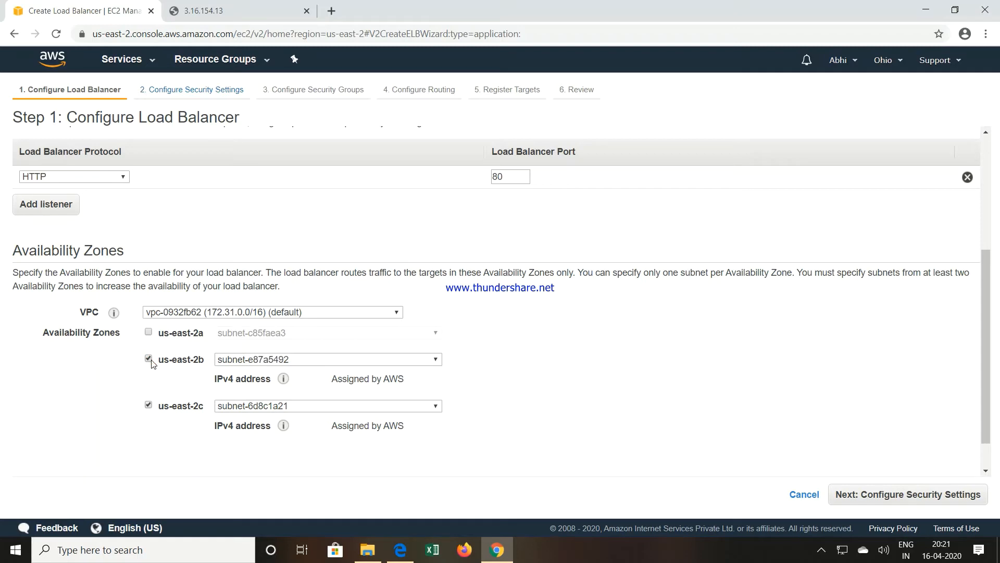
left_click(887, 500)
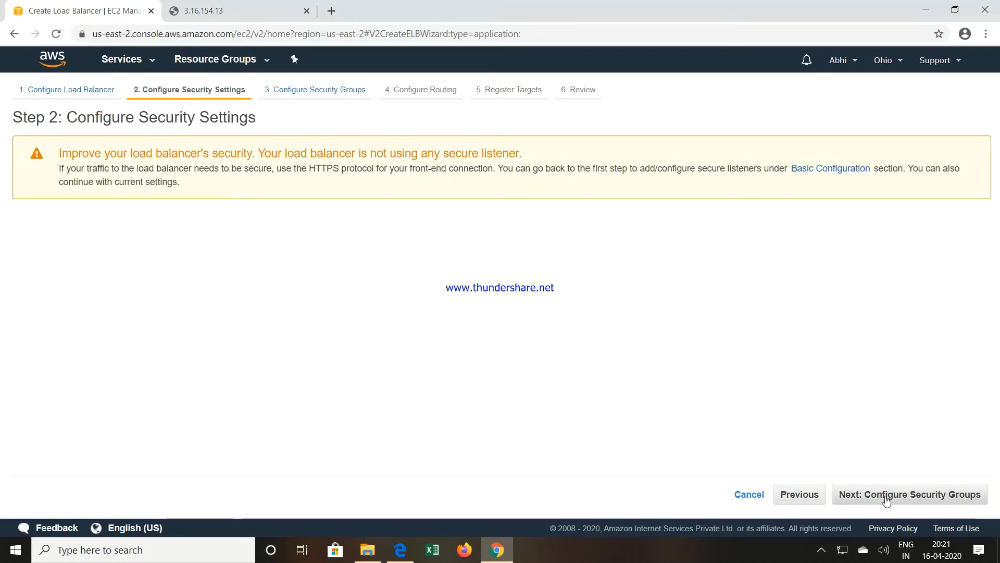
left_click(886, 499)
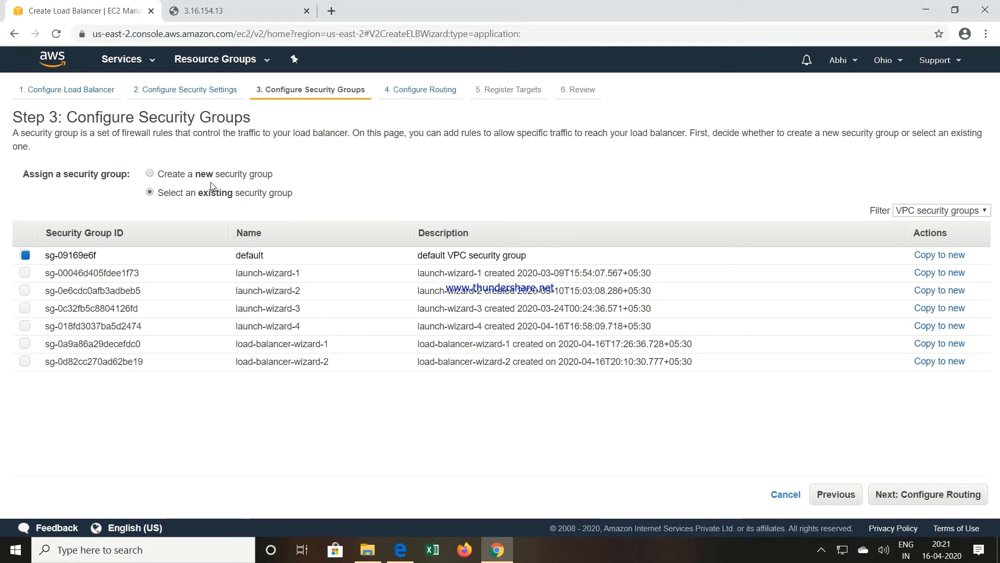
Step: Assign a new security group with an HTTP rule whose source is Anywhere, and proceed to the routing configuration
left_click(212, 174)
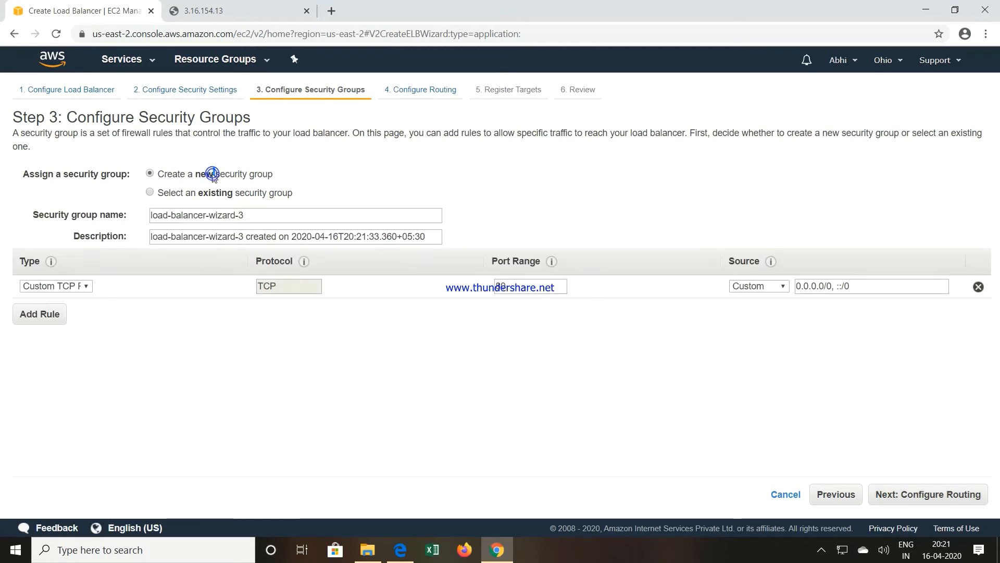
left_click(82, 286)
scroll(79, 194, "down", 5)
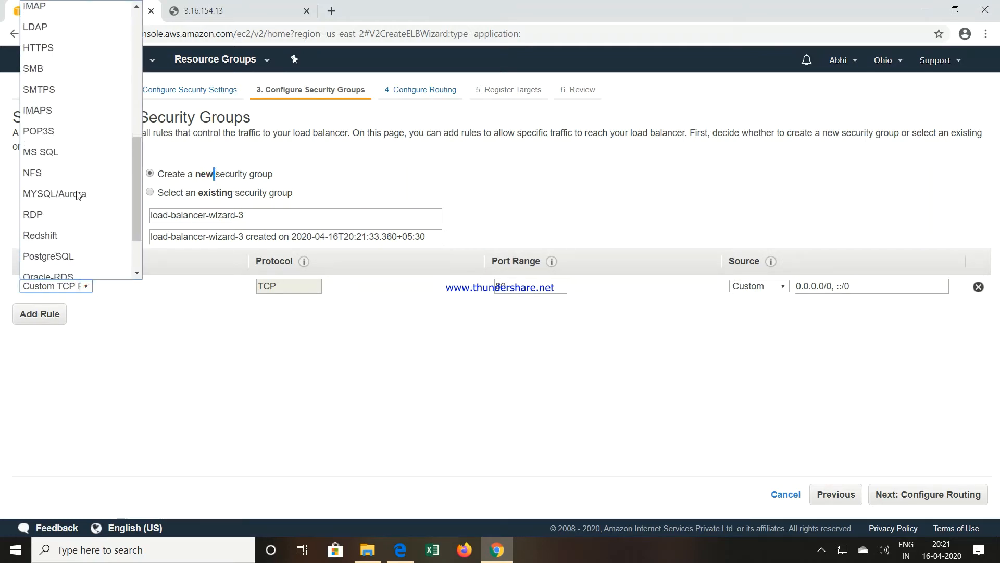
scroll(79, 195, "down", 2)
scroll(73, 167, "up", 3)
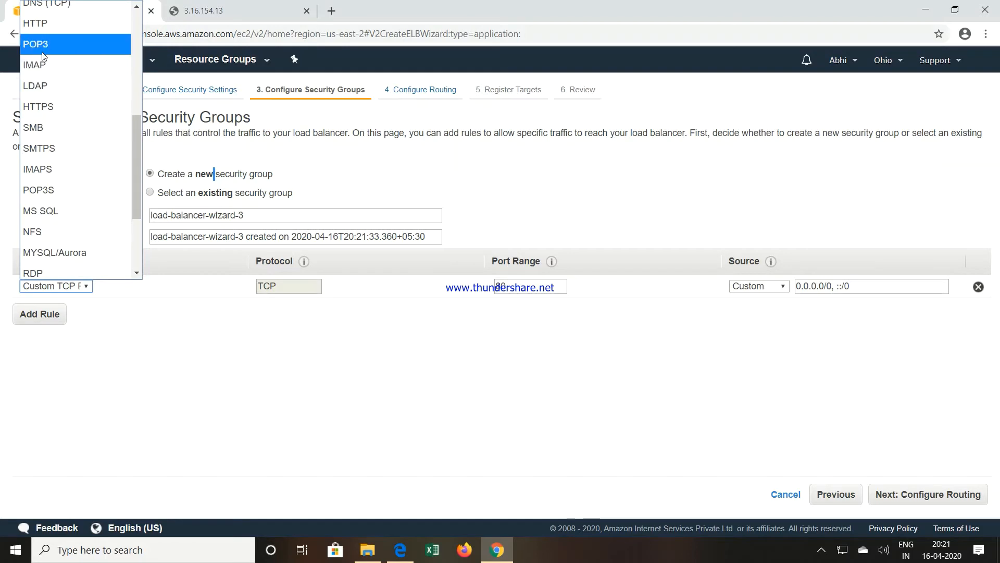
left_click(45, 23)
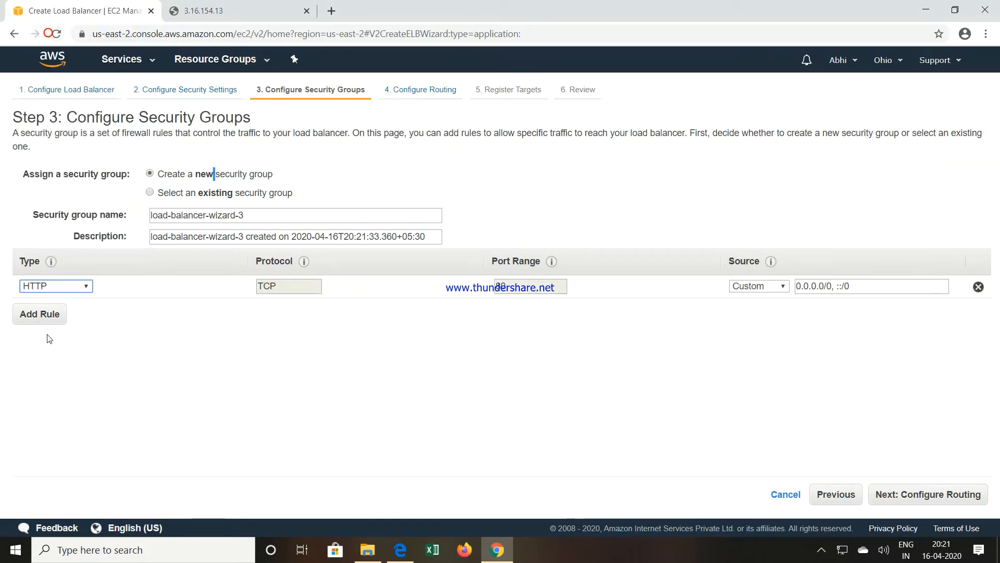
left_click(762, 292)
left_click(759, 321)
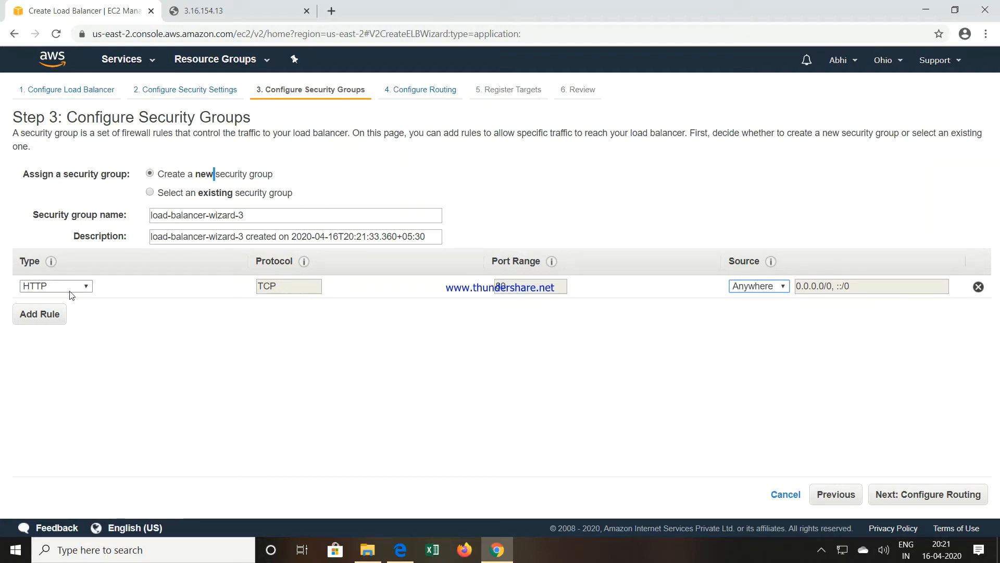
left_click(948, 495)
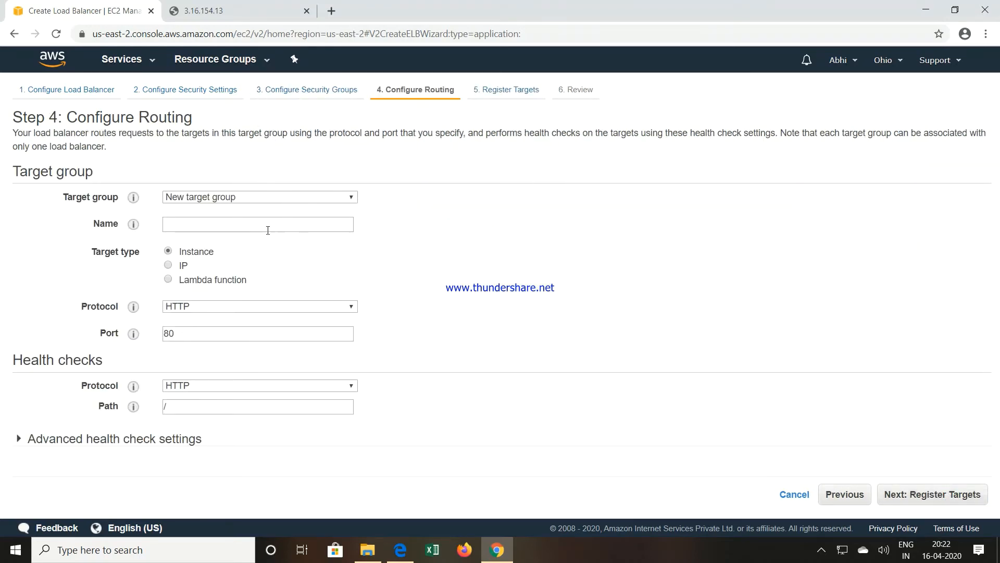
Step: Name the new target group abcd and proceed to registering its targets
left_click(268, 229)
type("abc")
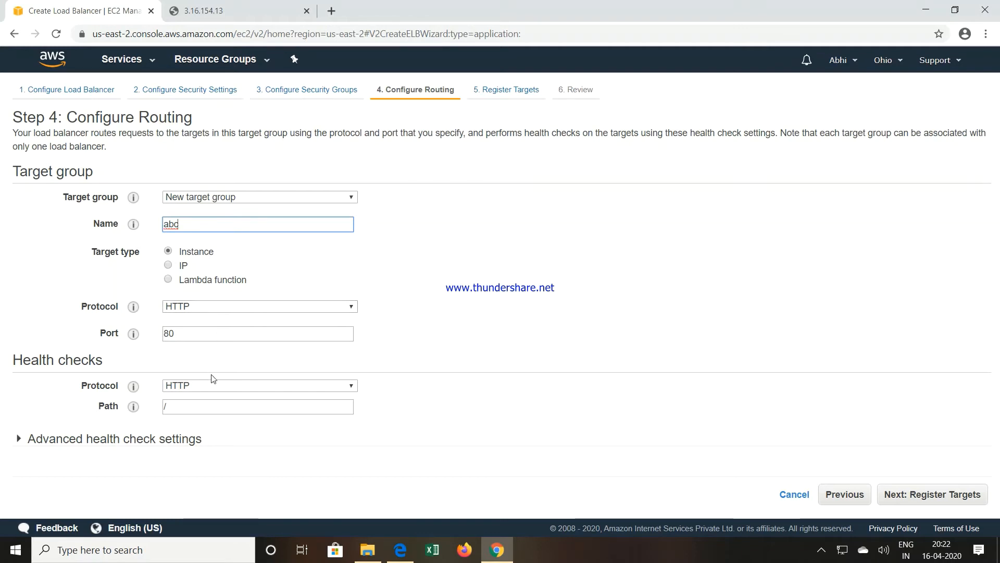
left_click(918, 495)
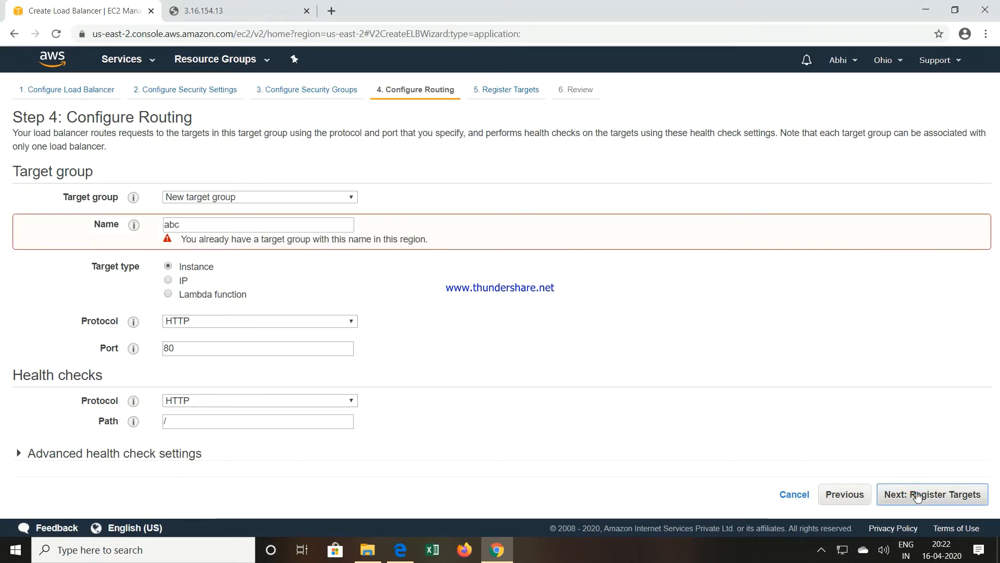
left_click(214, 226)
type("d")
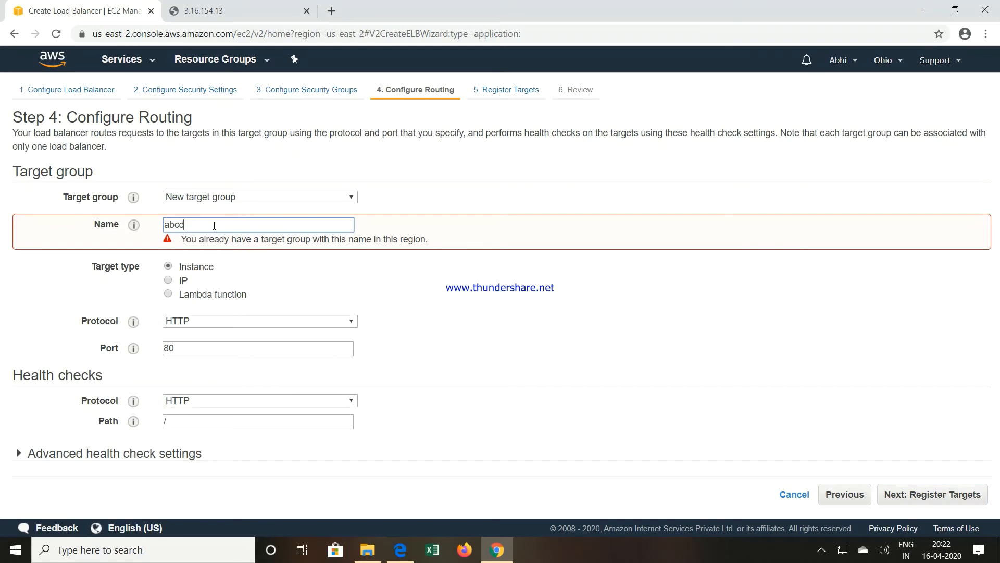
left_click(926, 499)
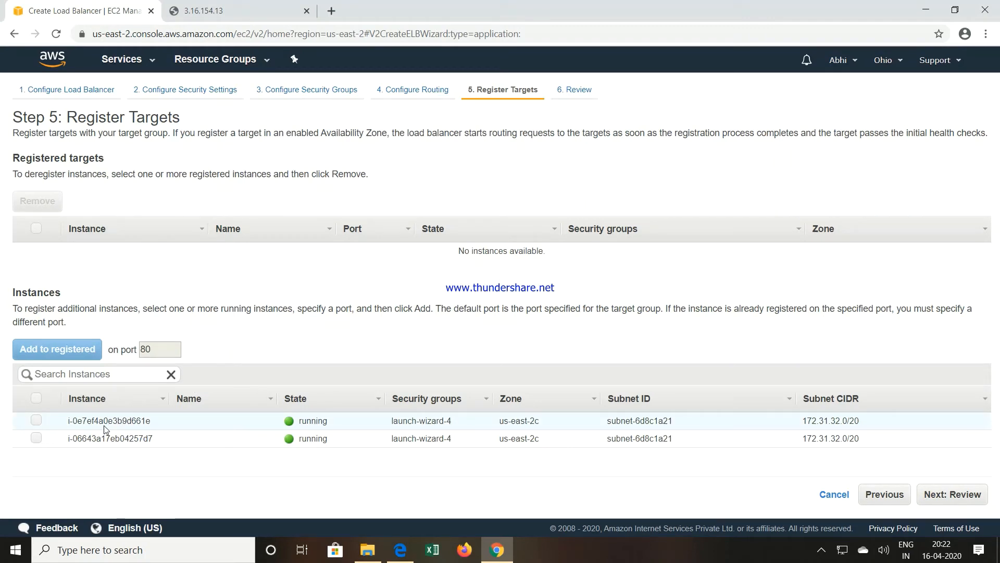
Step: Add both running EC2 instances to the registered targets on port 80
left_click(37, 420)
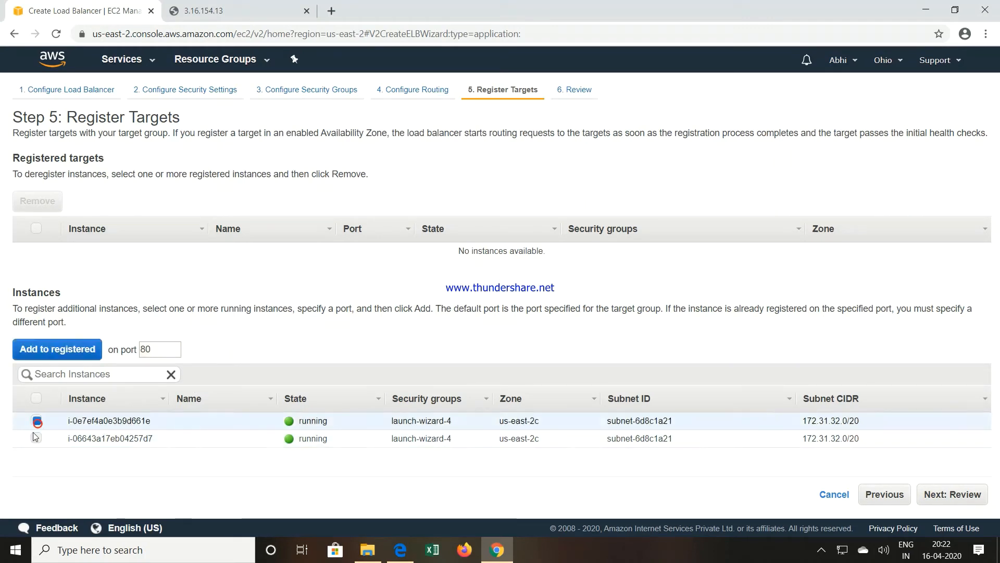
left_click(35, 438)
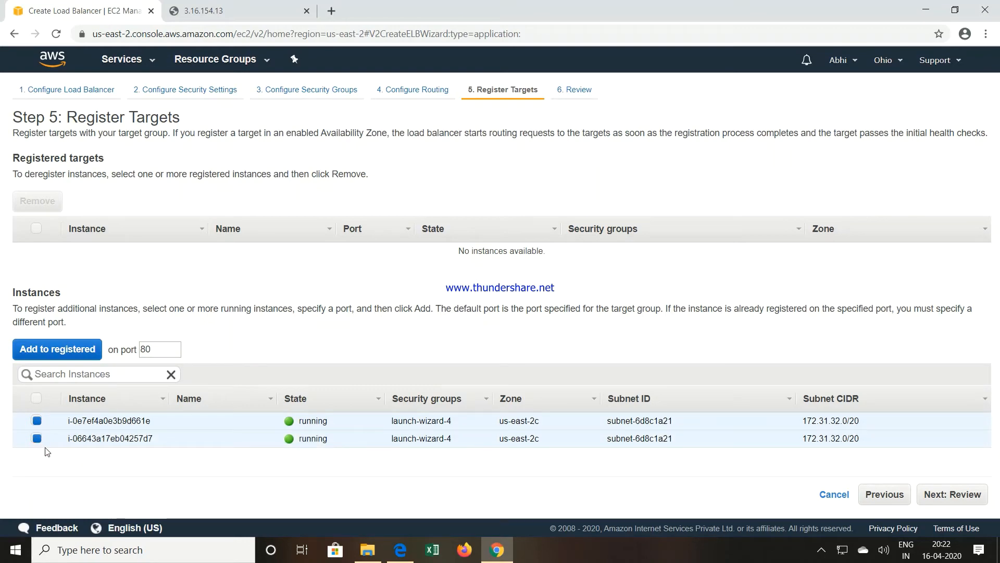
left_click(75, 350)
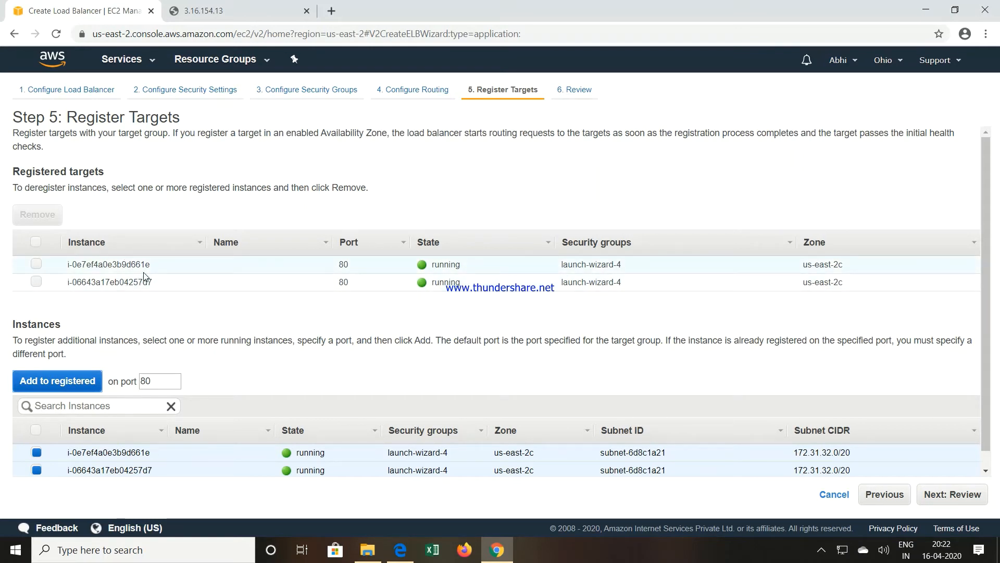
Step: Proceed to the review, create the Webserver load balancer, and close the creation status page
left_click(952, 495)
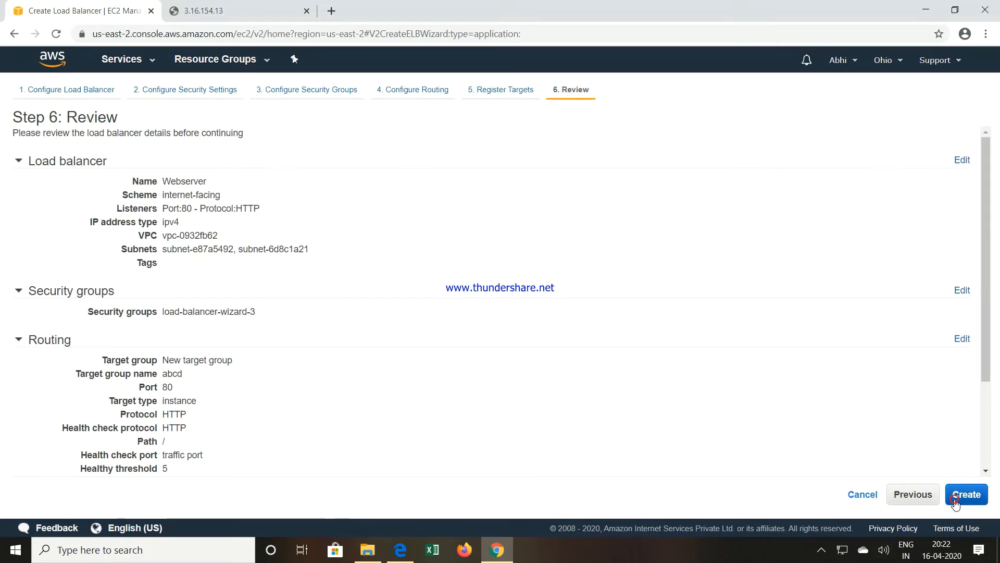
left_click(967, 495)
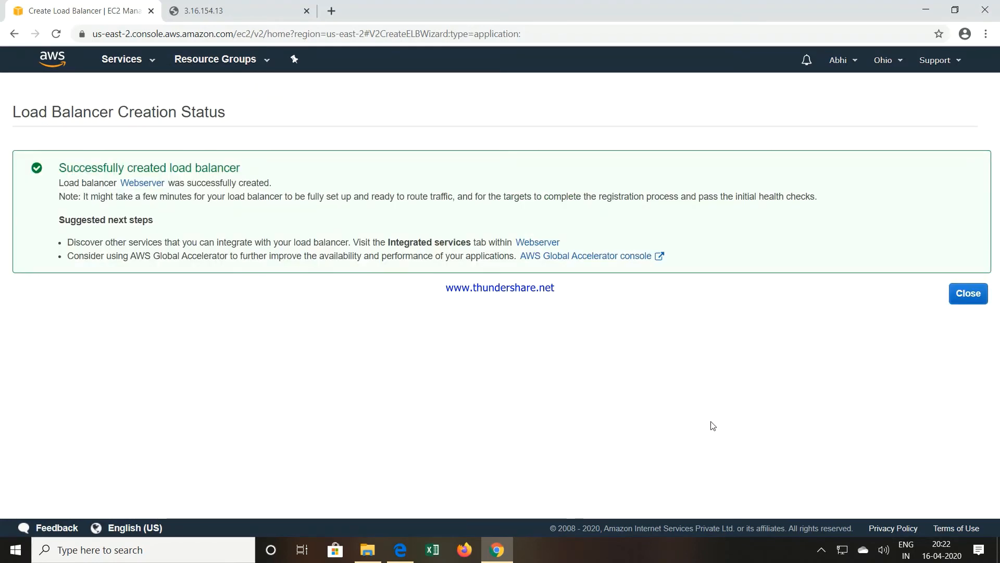
left_click(970, 294)
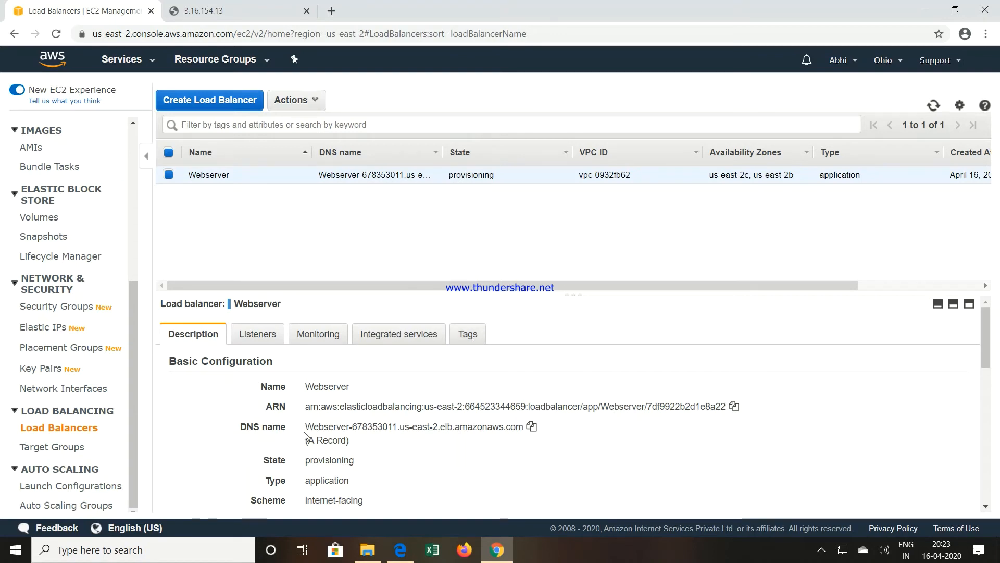
Step: Copy the Webserver load balancer's DNS name and open it in the browser tab showing the web server page
left_click(533, 426)
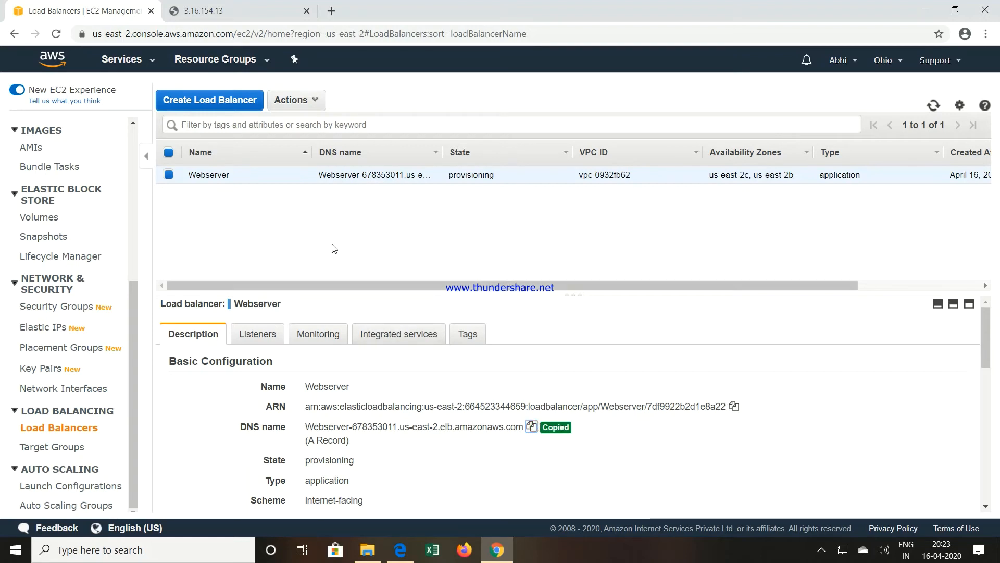
left_click(203, 10)
left_click(209, 33)
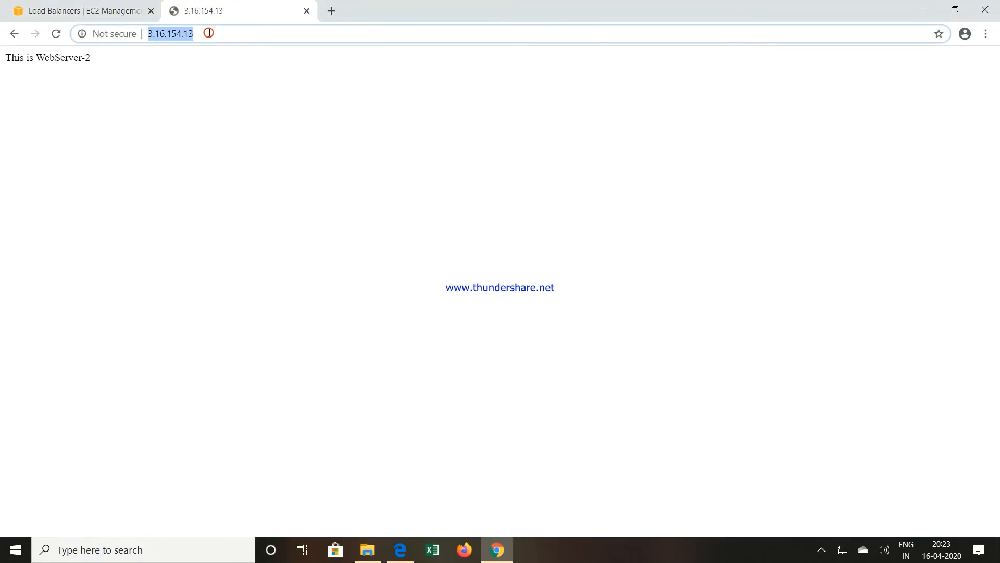
type("Webserver-678353011.us-east-2.elb.amazonaws.com")
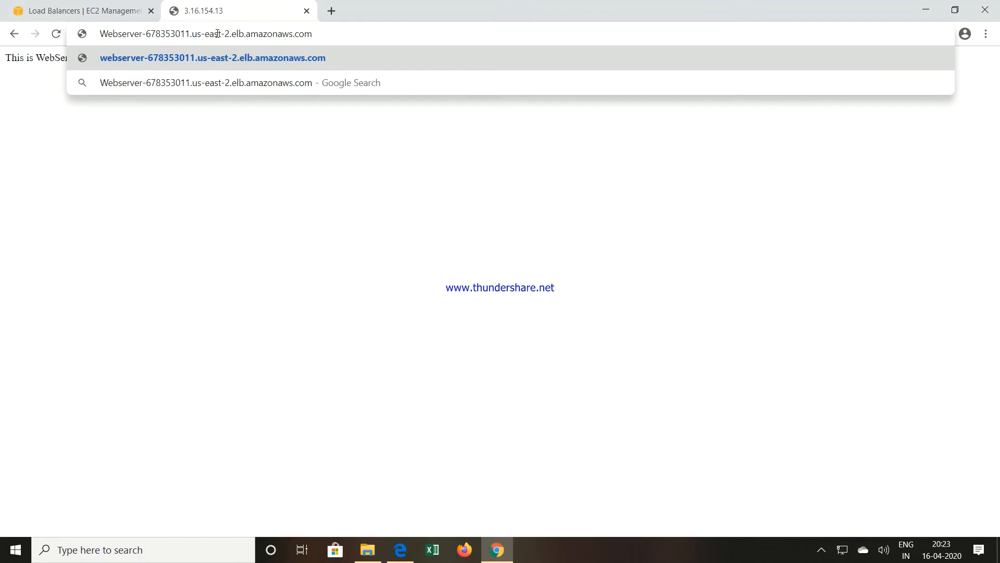
key("Return")
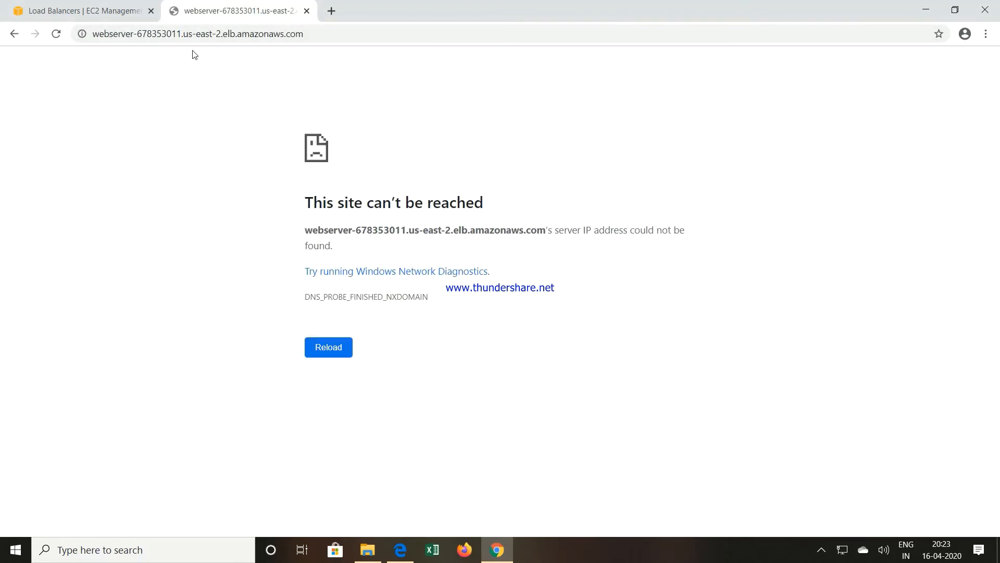
Step: Check the Webserver load balancer's state in the EC2 console and retry loading its DNS address
left_click(80, 13)
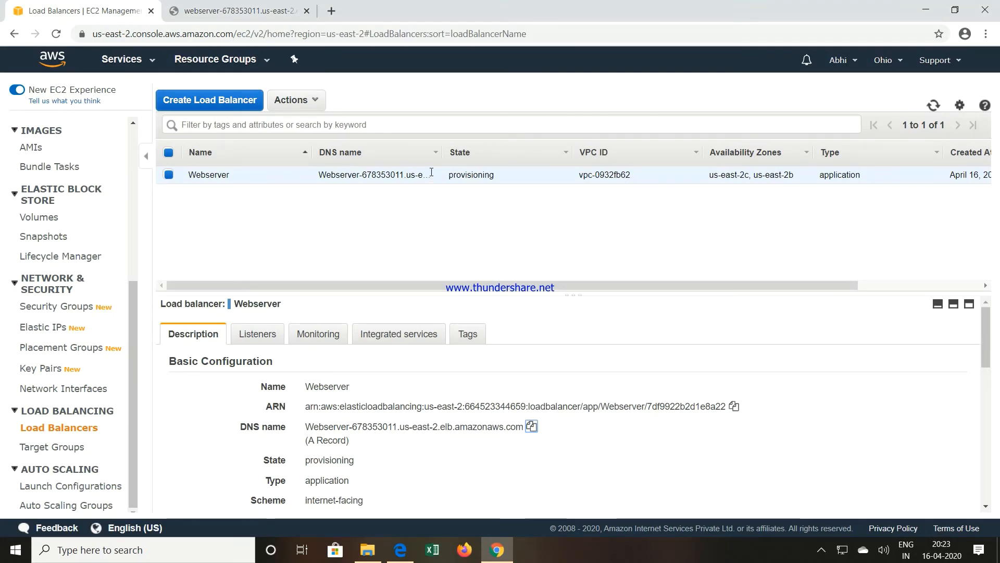
left_click(236, 13)
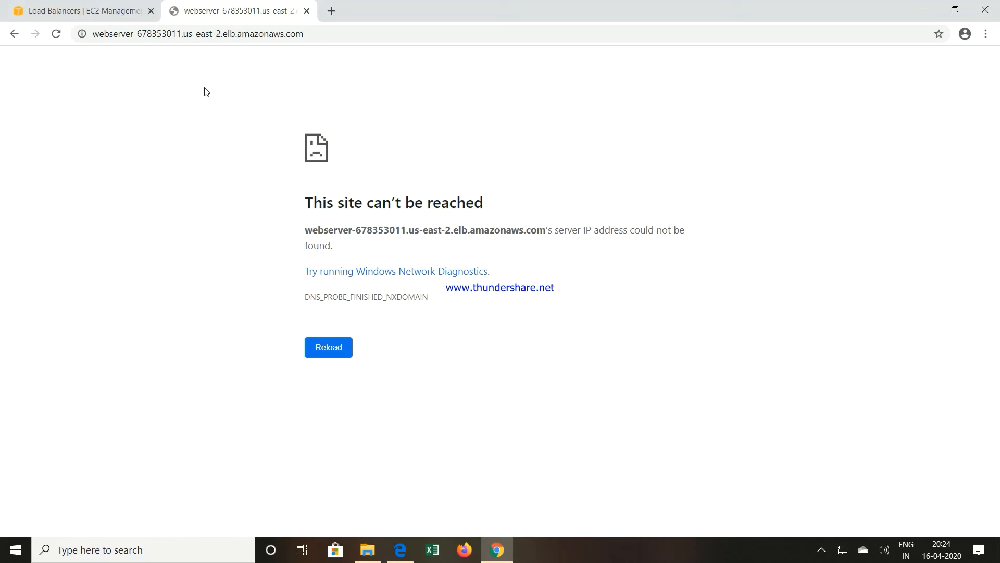
left_click(56, 34)
left_click(56, 35)
left_click(56, 35)
left_click(77, 10)
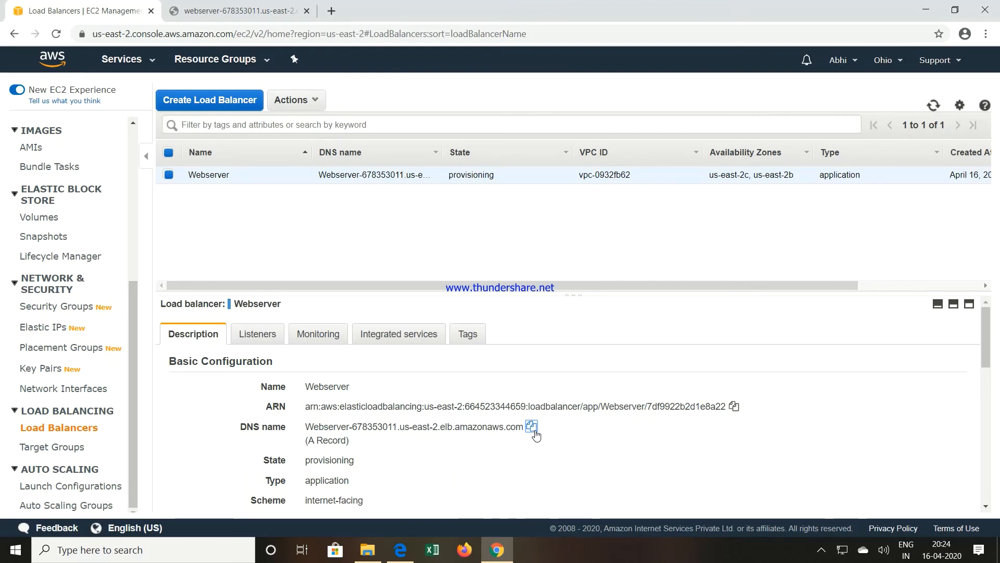
left_click(275, 10)
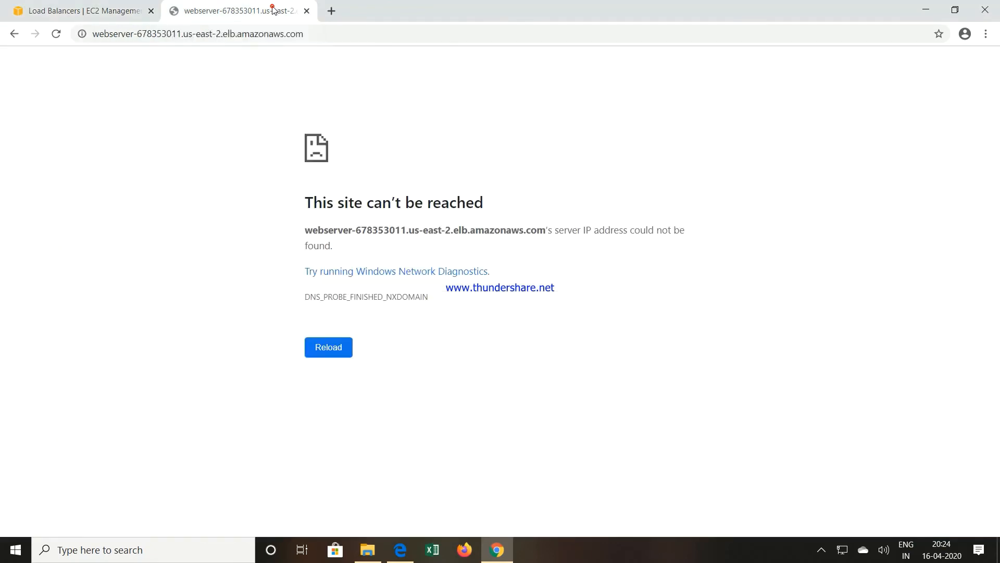
left_click(154, 17)
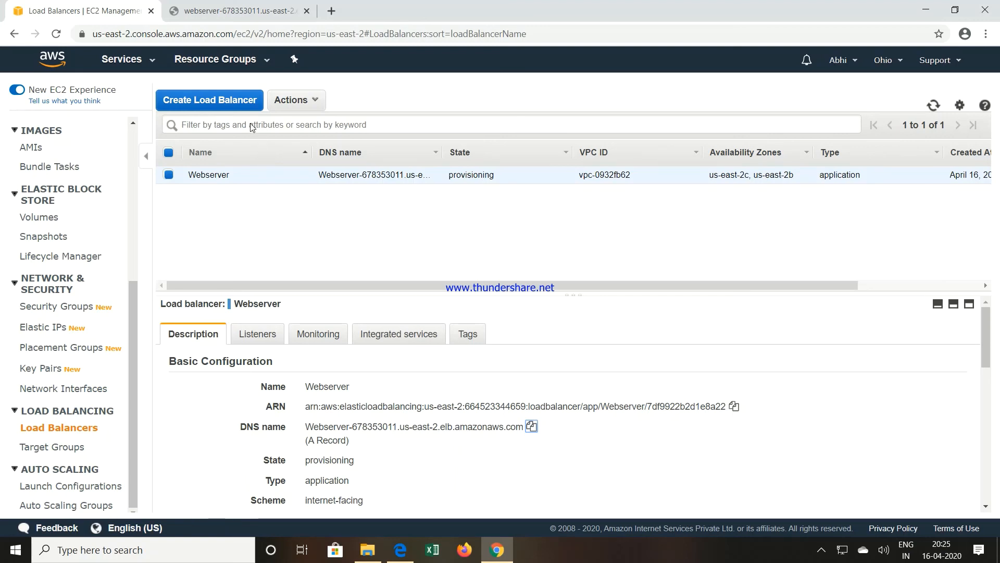
Step: Reload the load balancer's DNS address repeatedly to test traffic distribution between the web servers, and return to the load balancer list
left_click(225, 11)
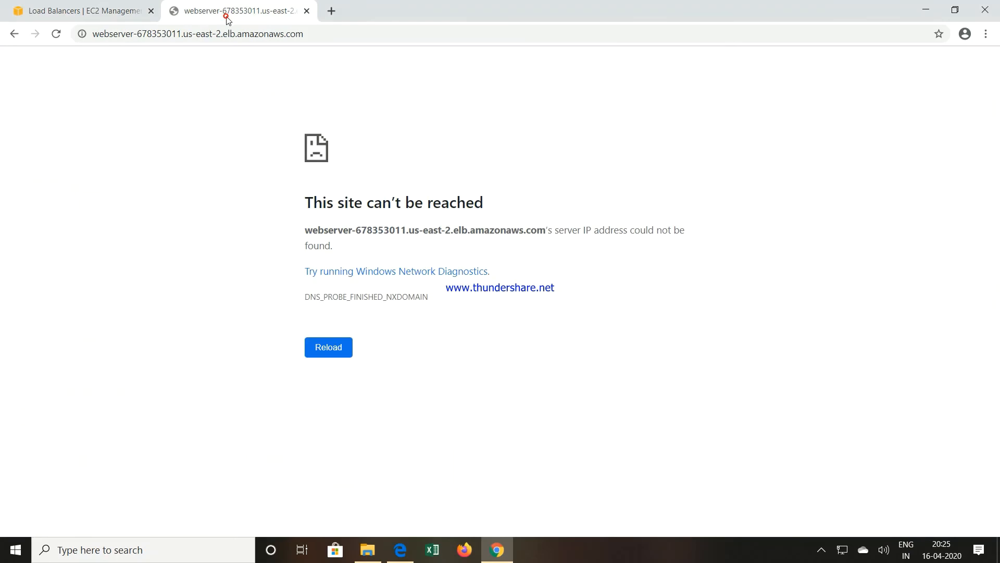
left_click(56, 34)
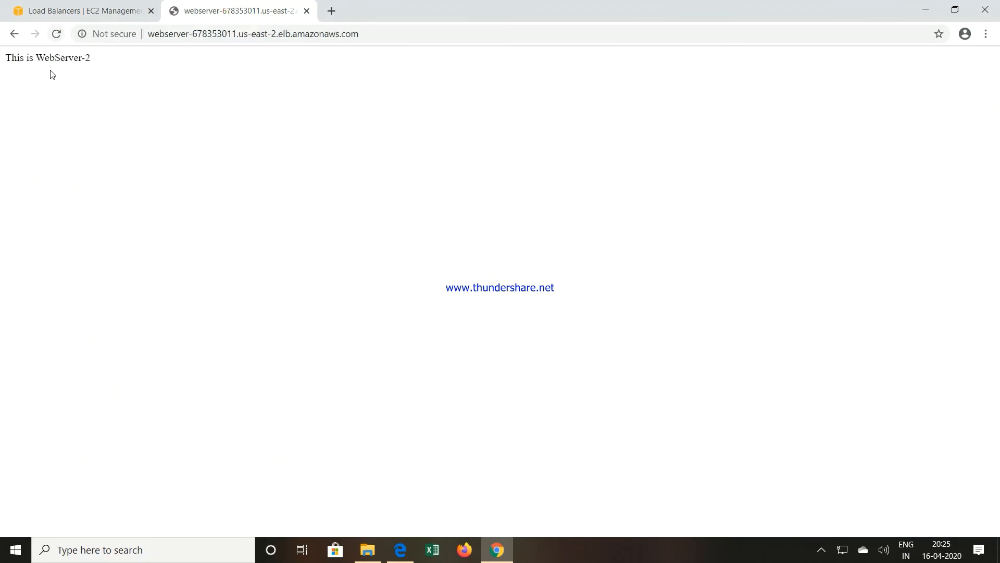
left_click(57, 34)
left_click(58, 34)
left_click(56, 34)
left_click(100, 8)
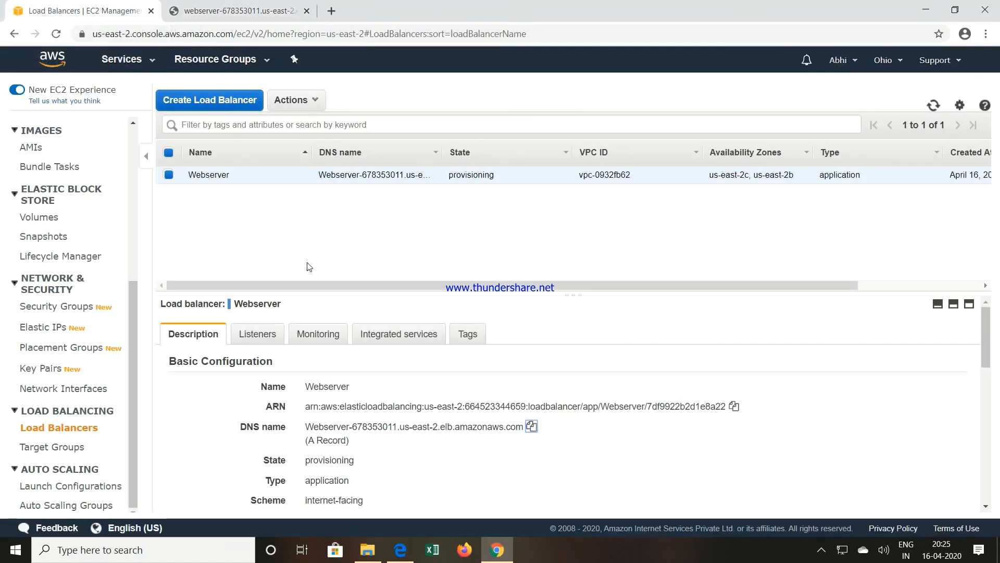